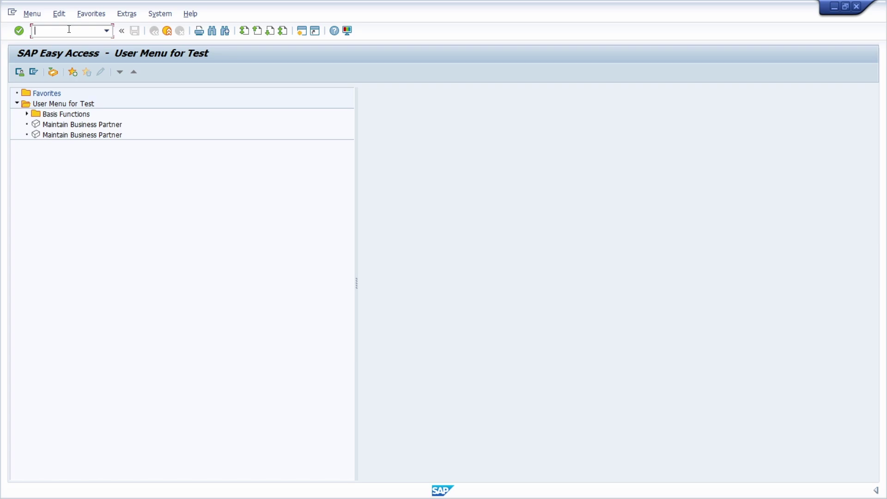
# Run MD04, then try starting SU53, which is refused as not authorized
pyautogui.write('md04')
pyautogui.press('Return')
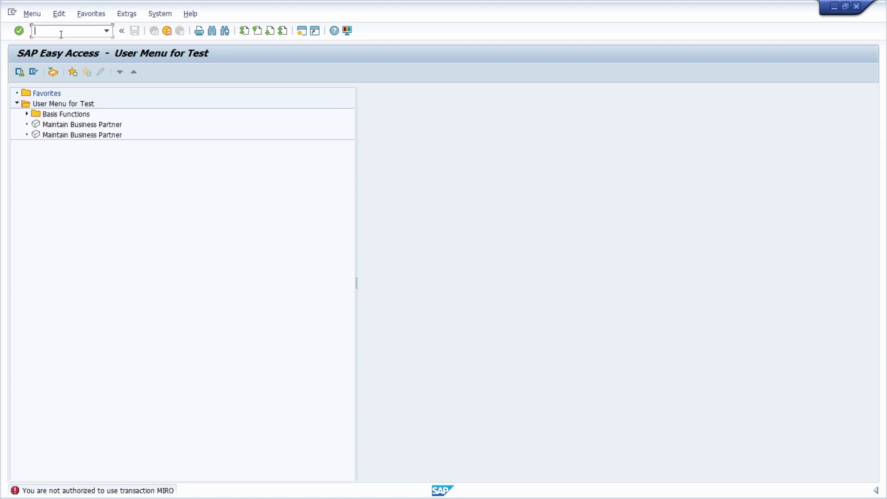
pyautogui.write('SU53')
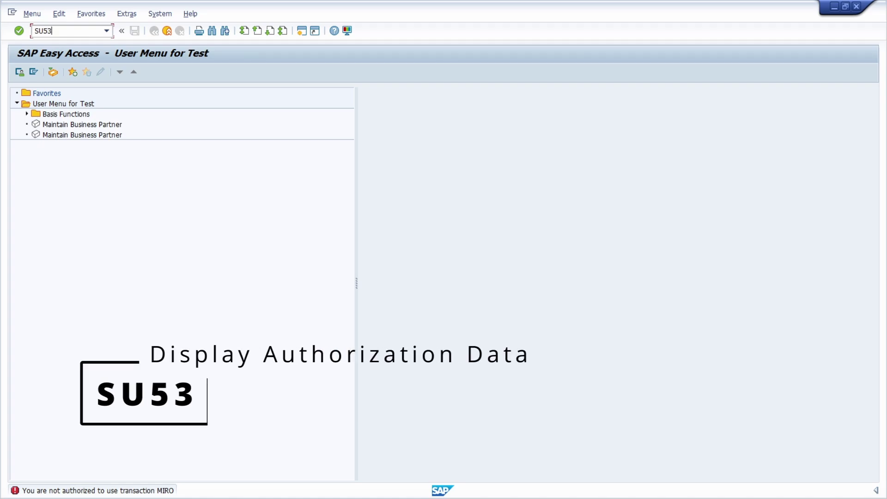
pyautogui.press('Return')
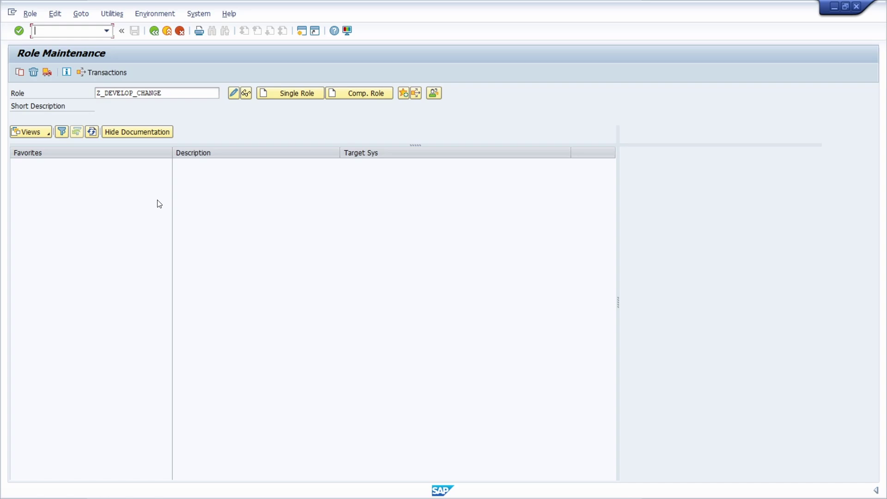
# Start PFCG with /nPFCG and open role Z_DEVELOP_CHANGE in change mode
pyautogui.write('/nPFCG')
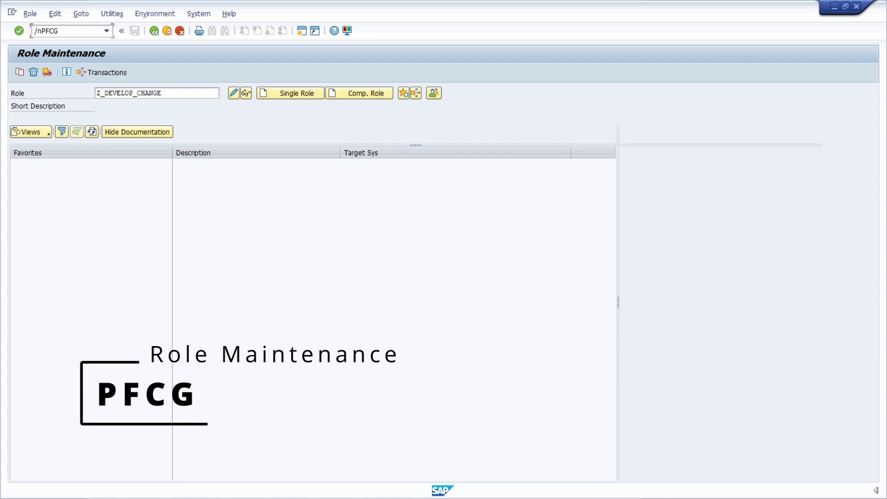
pyautogui.press('Return')
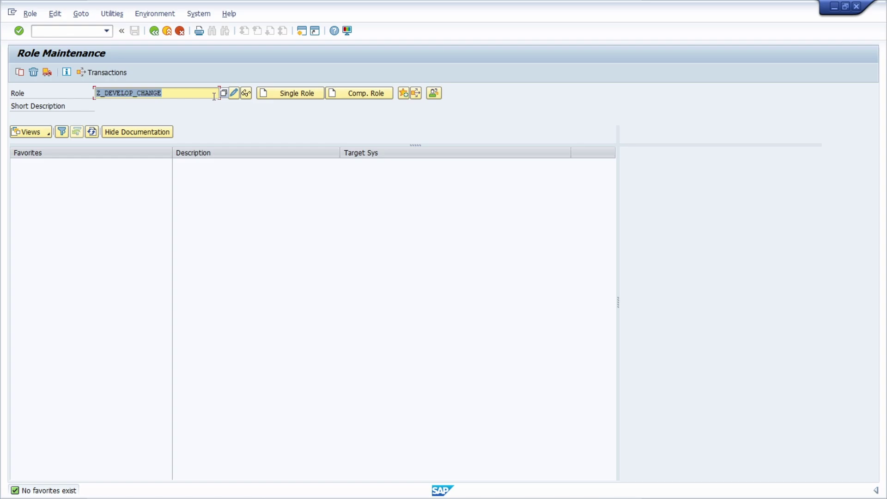
pyautogui.click(232, 93)
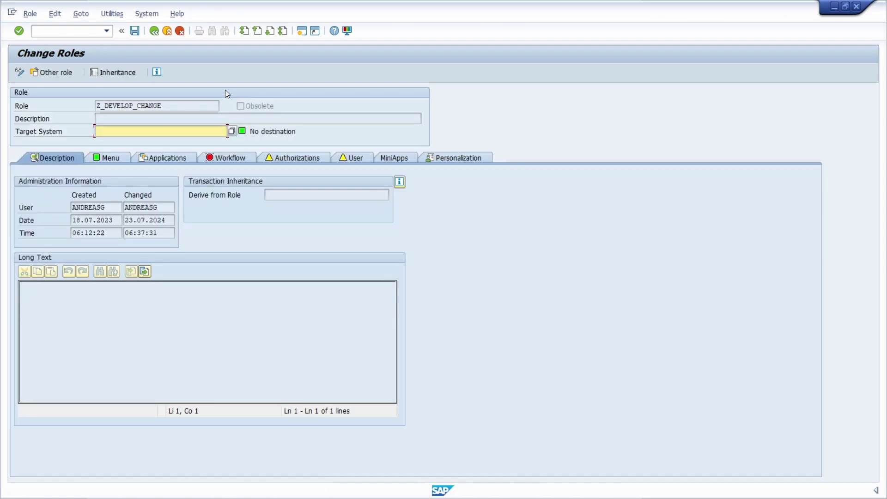
# On the Authorizations tab, edit authorization data and manually add object S_TCODE
pyautogui.click(280, 156)
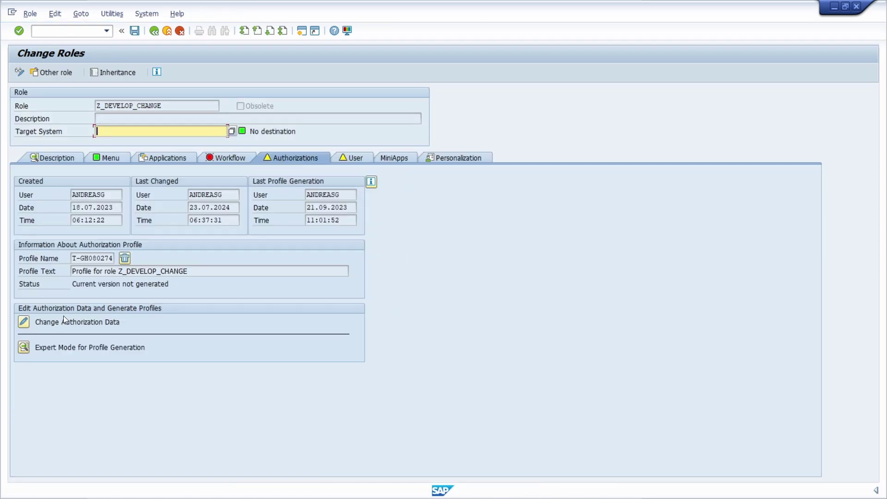
pyautogui.click(26, 322)
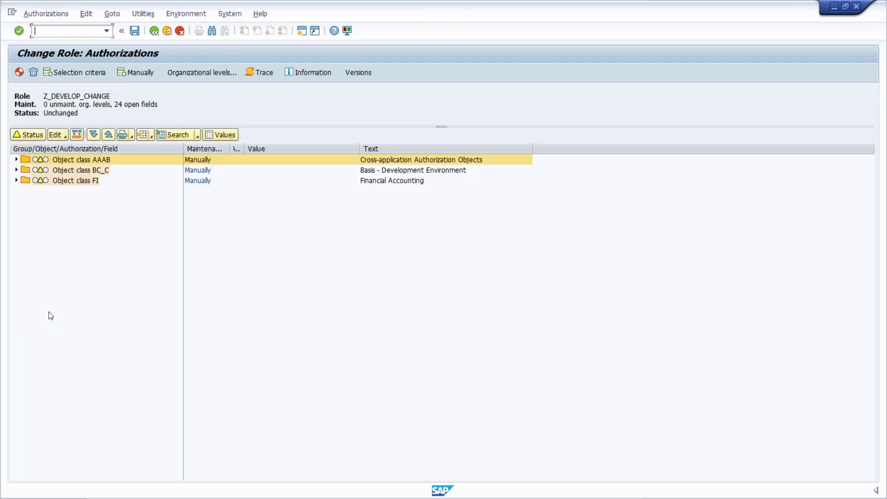
pyautogui.click(131, 74)
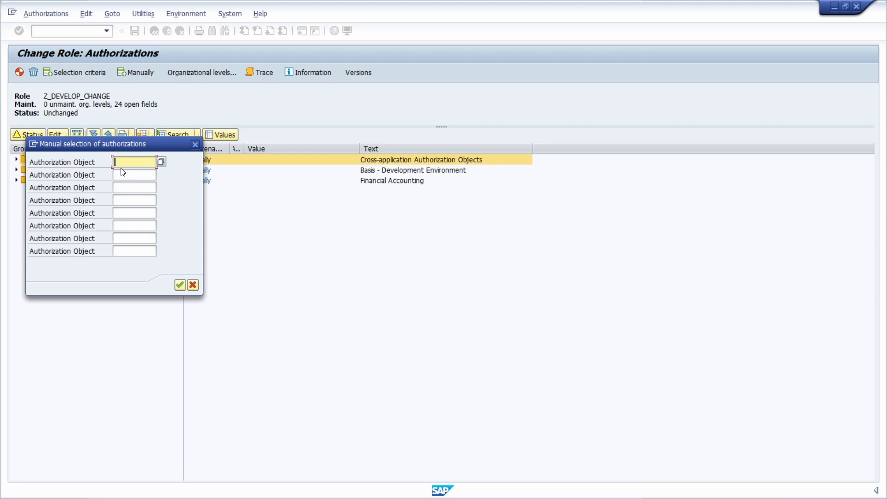
pyautogui.write('S_TCODE')
# Confirm S_TCODE and expand object class AAAB, S_TCODE and authorization T-GH08027401
pyautogui.click(179, 284)
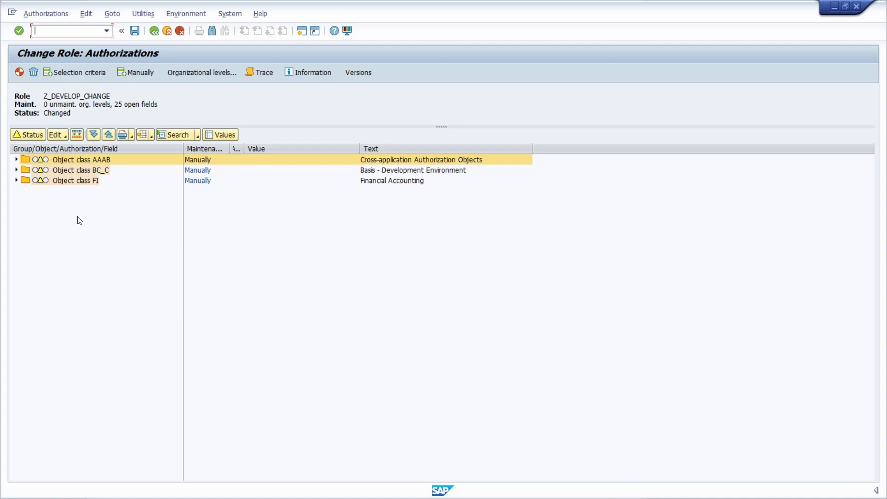
pyautogui.click(17, 160)
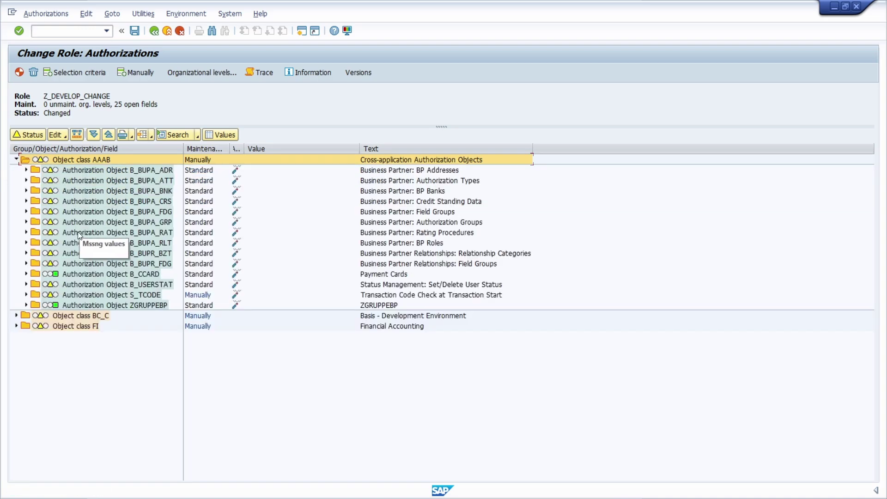
pyautogui.click(26, 295)
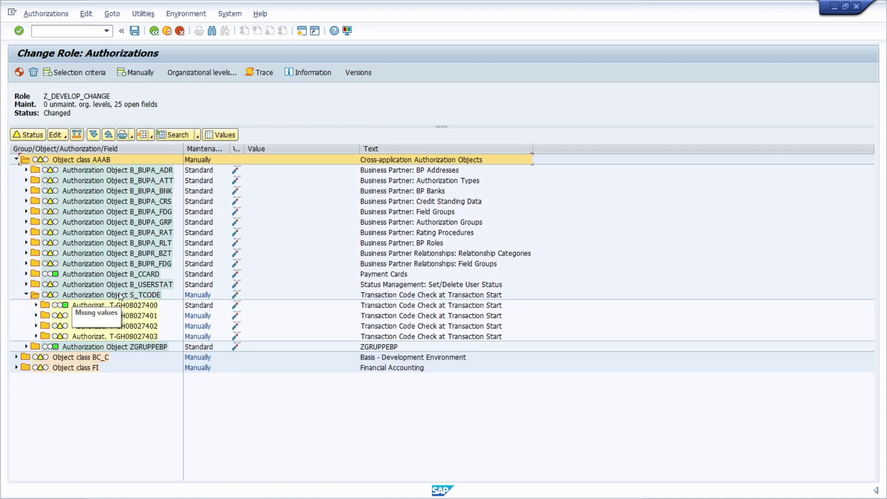
pyautogui.click(36, 316)
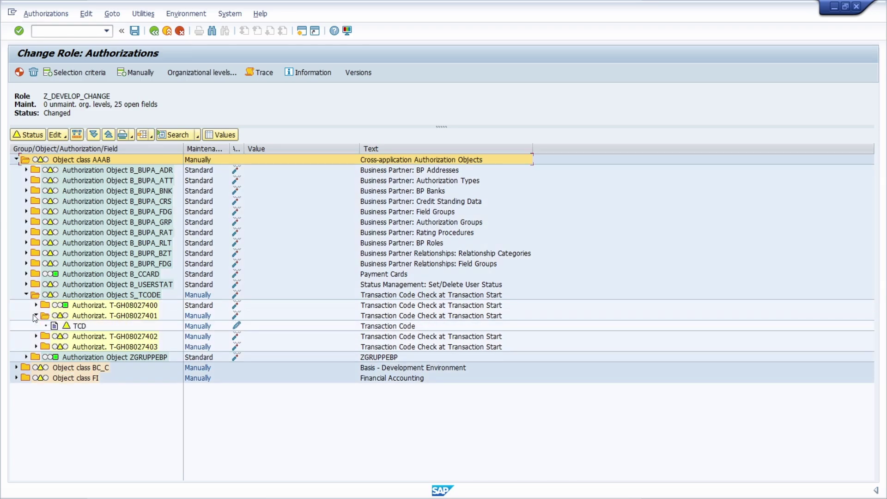
# Set the TCD field value to SU53, deleting the stray SU56 entry
pyautogui.click(238, 327)
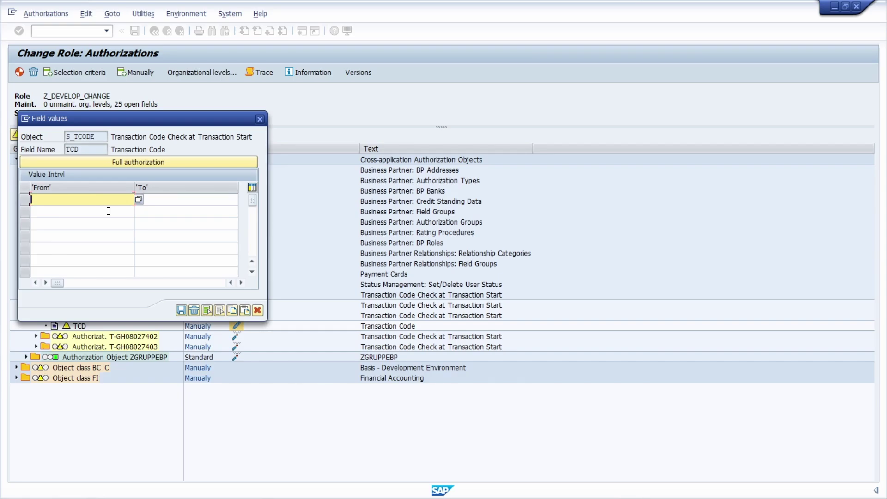
pyautogui.write('SU5')
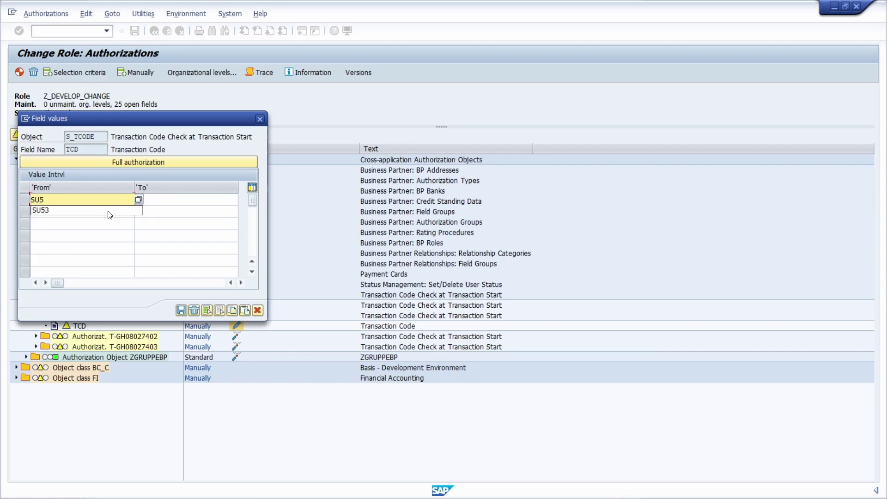
pyautogui.click(108, 211)
pyautogui.click(71, 213)
pyautogui.write('SU56')
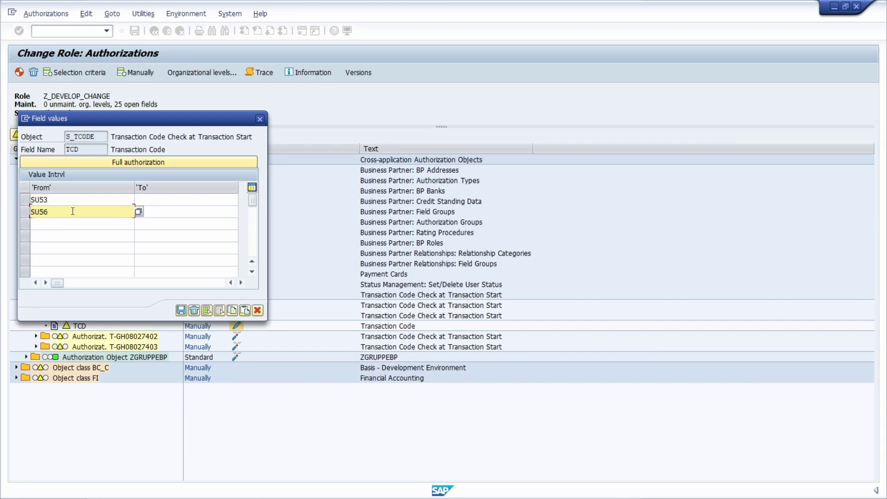
pyautogui.doubleClick(56, 215)
pyautogui.press('Delete')
pyautogui.click(180, 310)
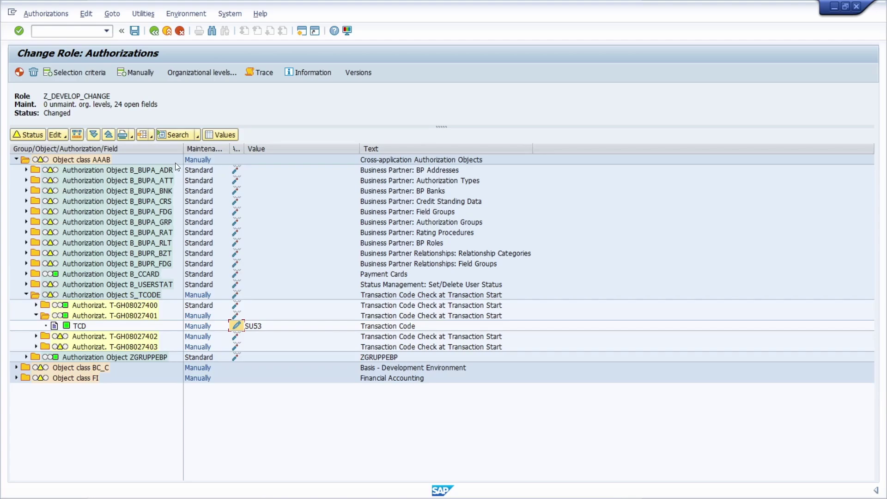
# Generate the Z_DEVELOP_CHANGE profile despite open authorizations and return to the overview
pyautogui.click(19, 72)
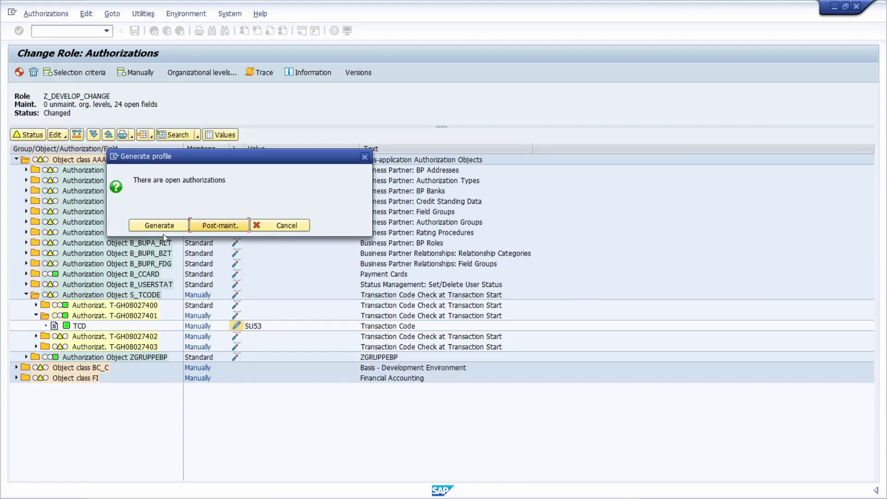
pyautogui.click(171, 228)
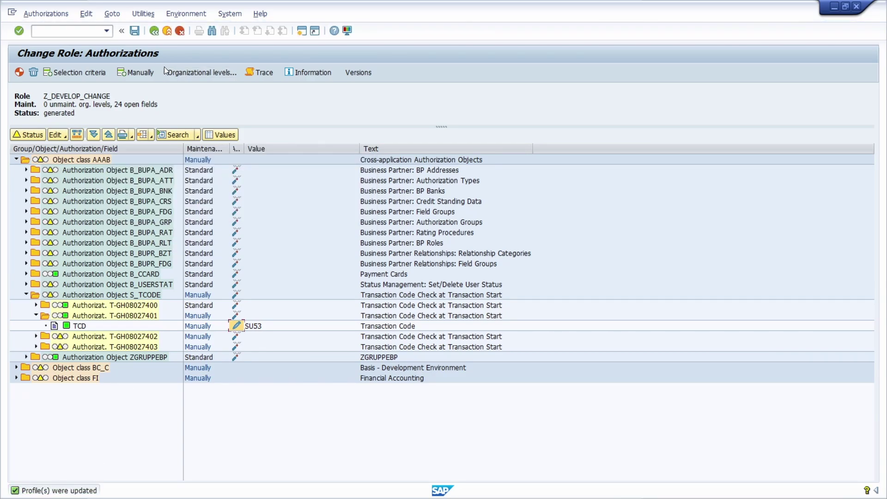
pyautogui.click(154, 31)
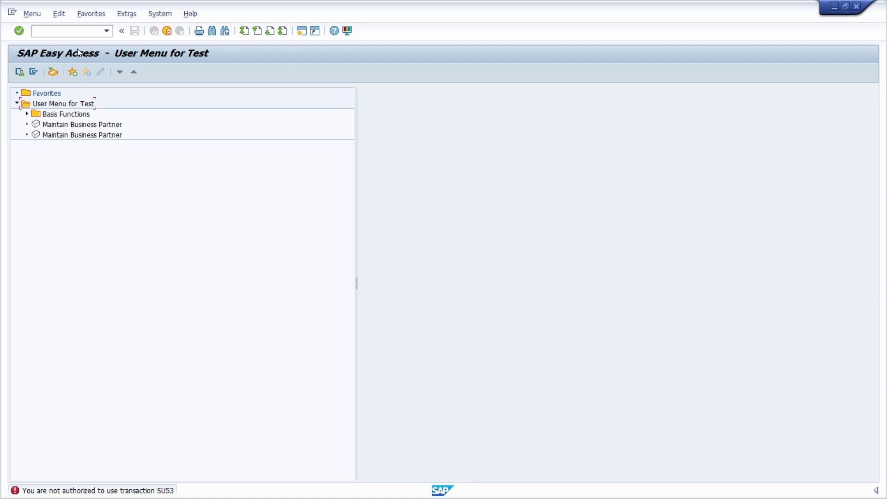
# Run su53 in the test user's session and inspect the failed MIRO S_TCODE check
pyautogui.click(62, 29)
pyautogui.write('su53')
pyautogui.press('Return')
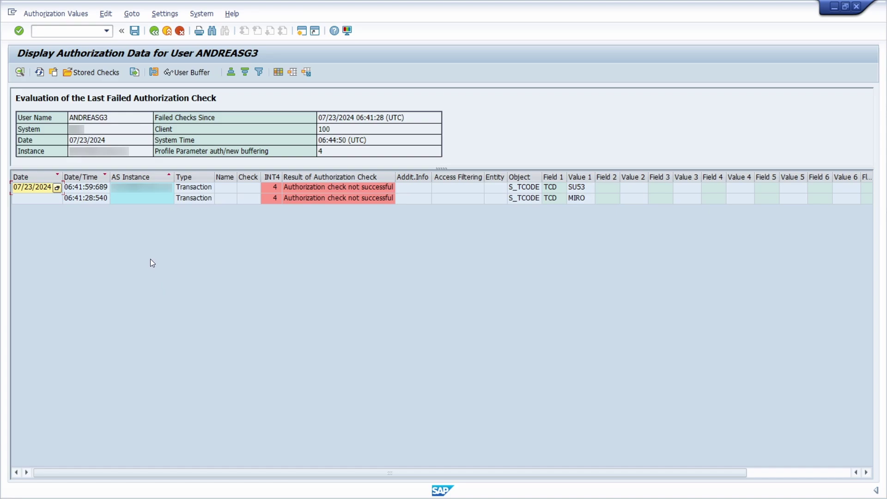
pyautogui.click(579, 200)
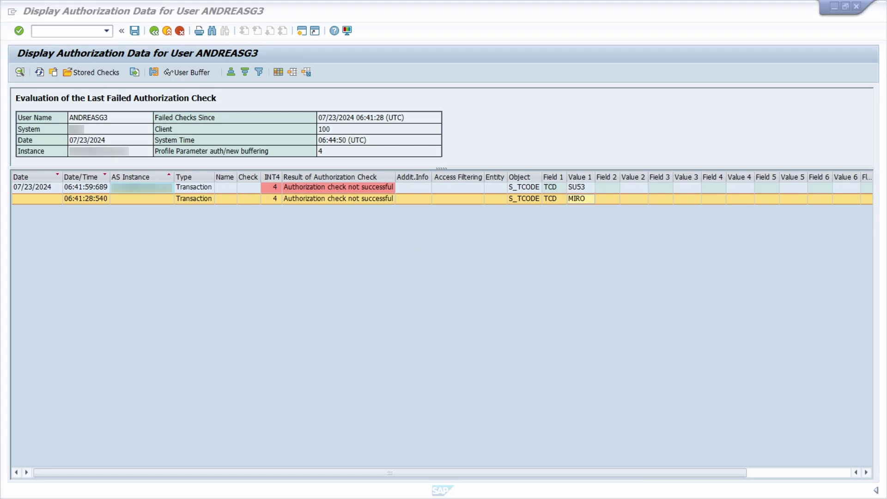
# In the admin window, display RZ11 details for parameter auth/tcodes_not_checked
pyautogui.hotkey('alt', 'Tab')
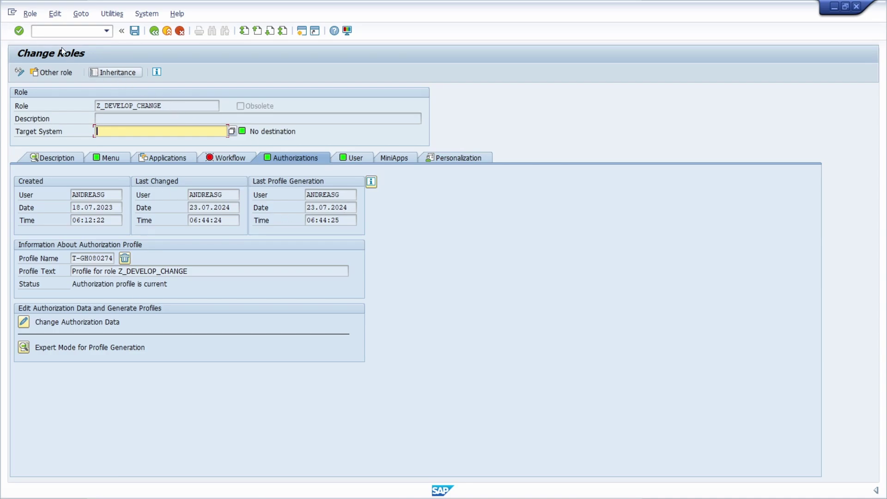
pyautogui.click(64, 31)
pyautogui.write('/n')
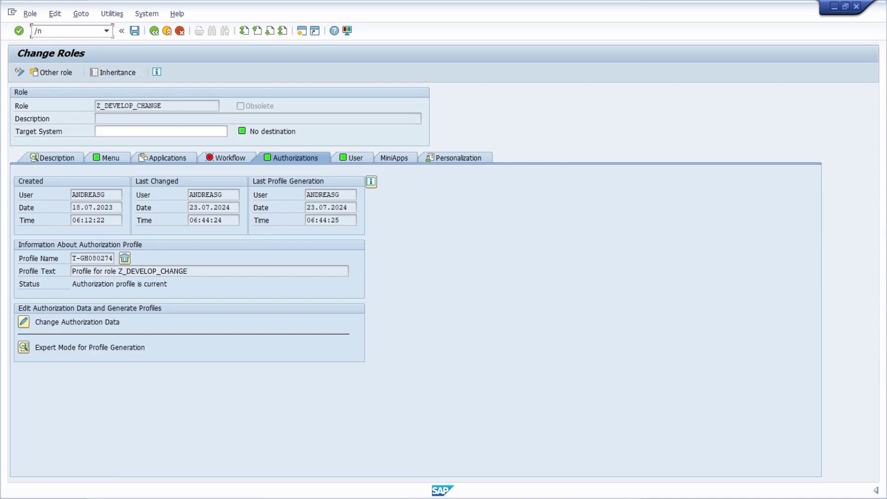
pyautogui.write('rz11')
pyautogui.press('Return')
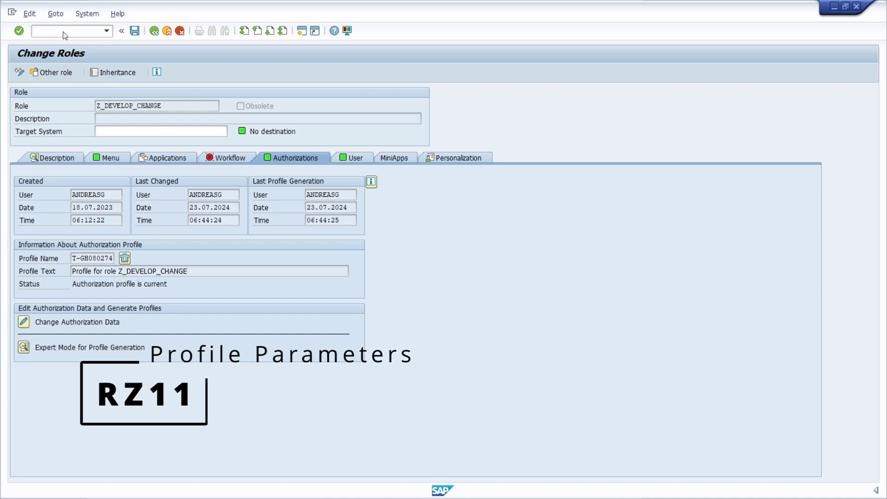
pyautogui.write('a')
pyautogui.click(36, 154)
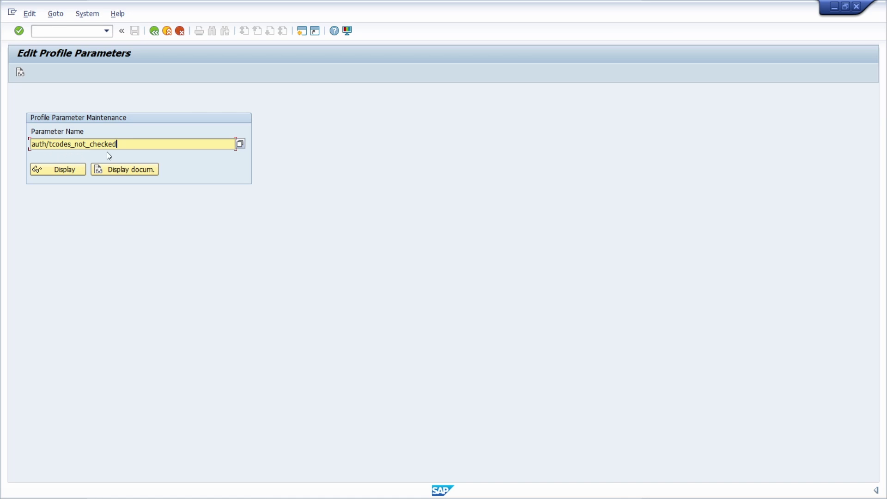
pyautogui.click(59, 170)
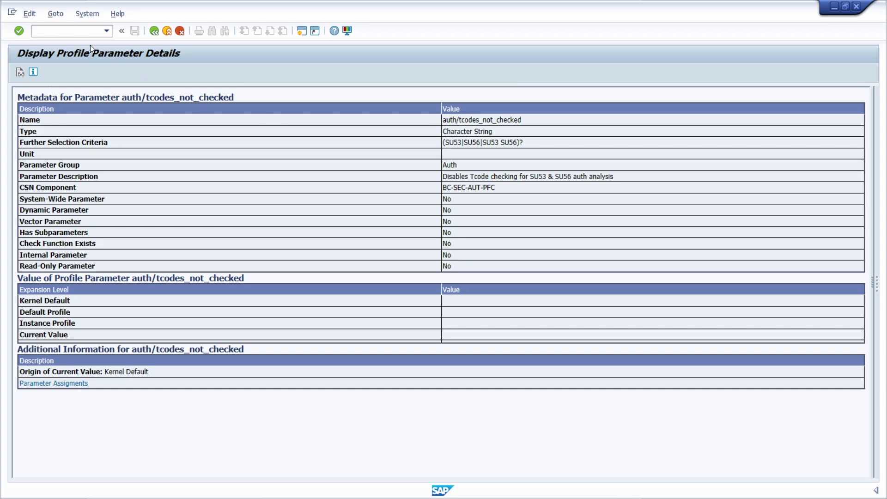
# In RZ10, open profile DEFAULT version 28 for change in extended maintenance
pyautogui.click(51, 29)
pyautogui.write('rz10')
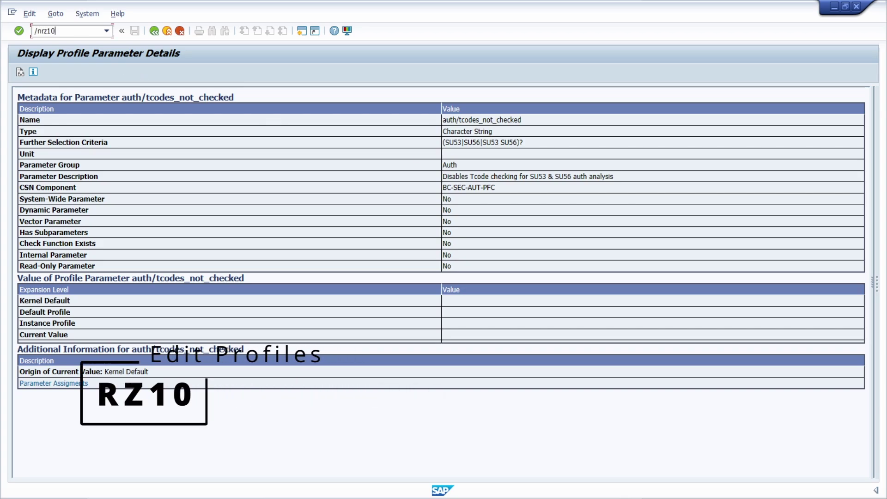
pyautogui.press('Return')
pyautogui.click(94, 105)
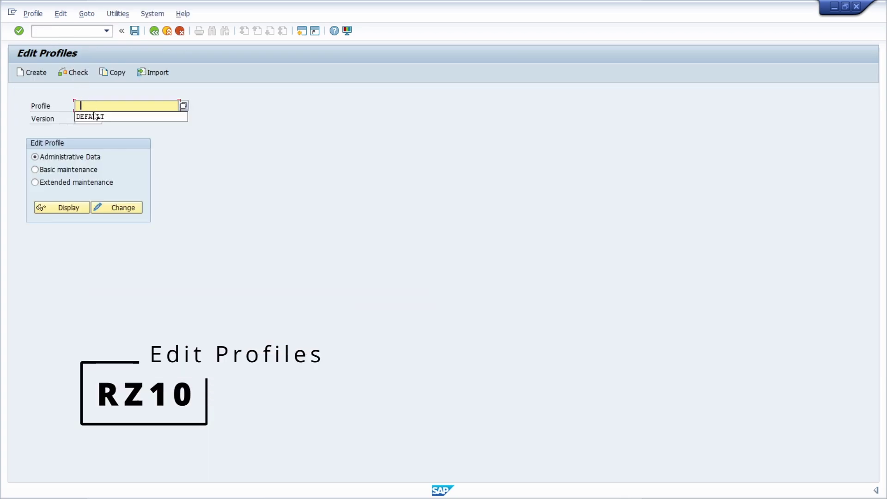
pyautogui.click(94, 117)
pyautogui.click(89, 120)
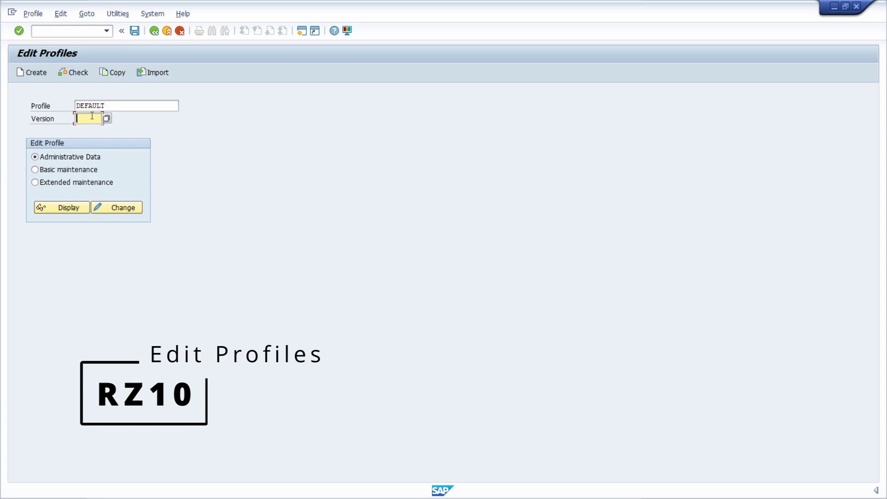
pyautogui.write('28')
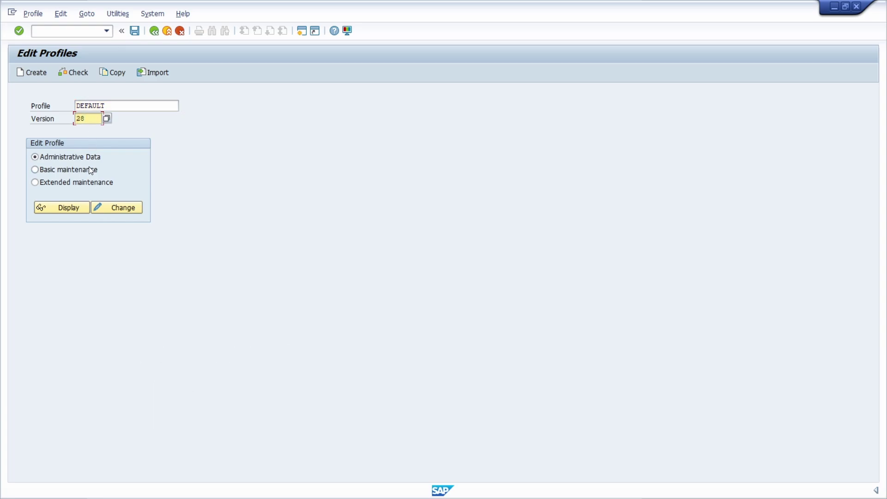
pyautogui.click(55, 184)
pyautogui.click(134, 209)
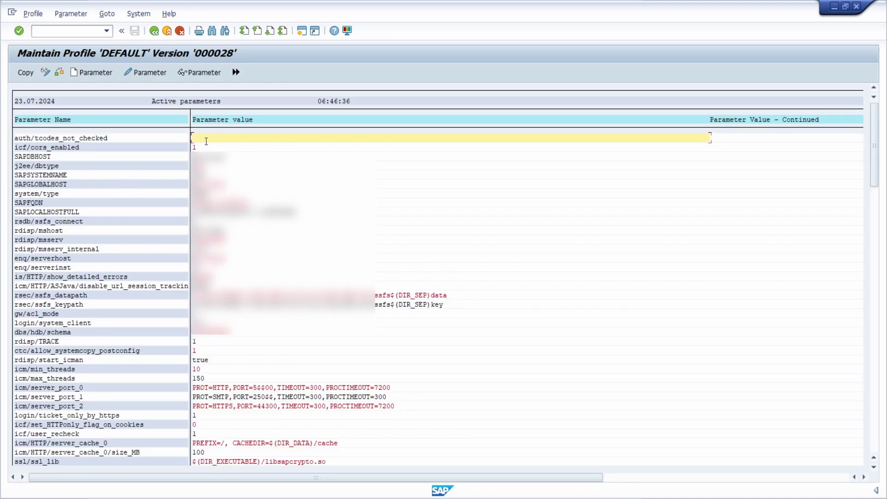
# Set auth/tcodes_not_checked to SU53 and confirm applying the change
pyautogui.click(104, 138)
pyautogui.click(137, 76)
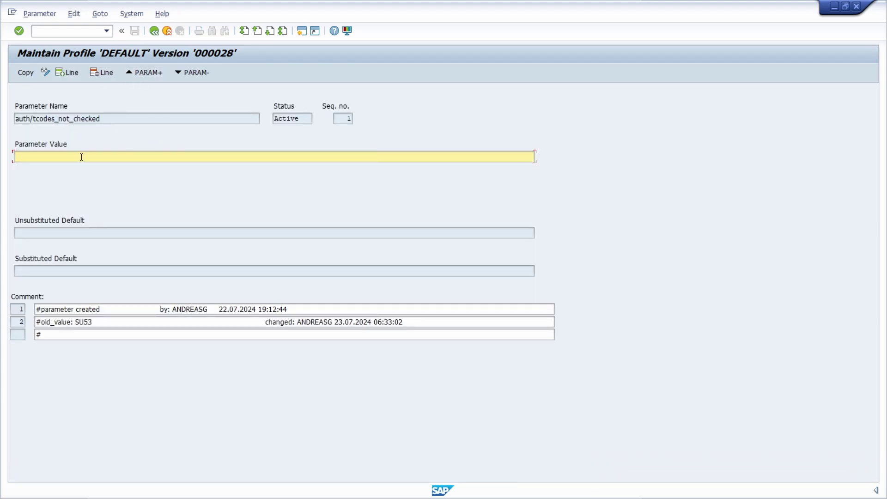
pyautogui.write('SU')
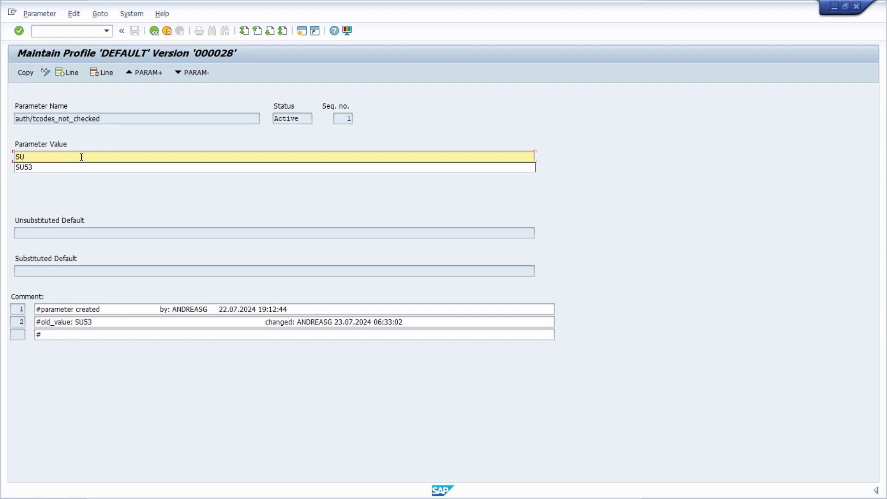
pyautogui.write('53')
pyautogui.doubleClick(82, 157)
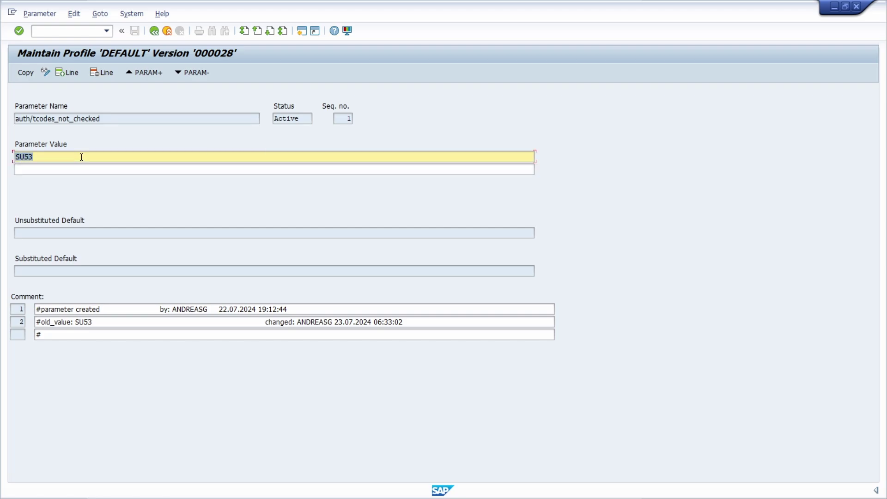
pyautogui.click(150, 30)
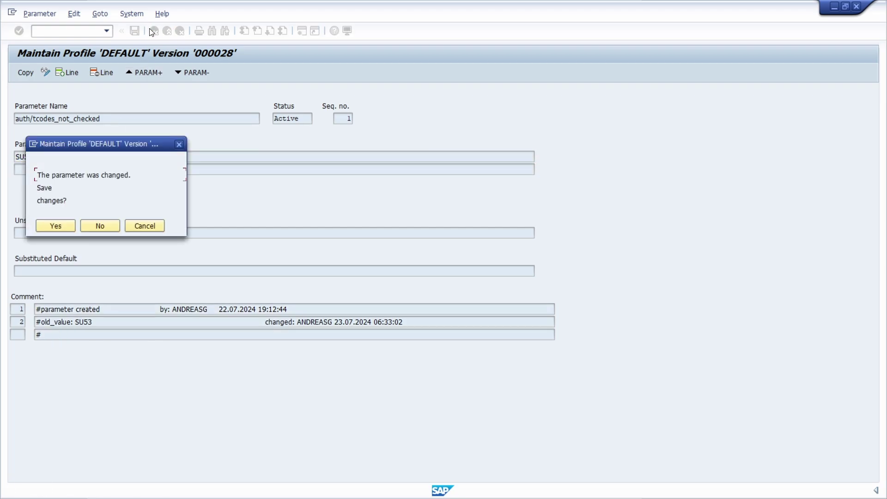
pyautogui.click(61, 225)
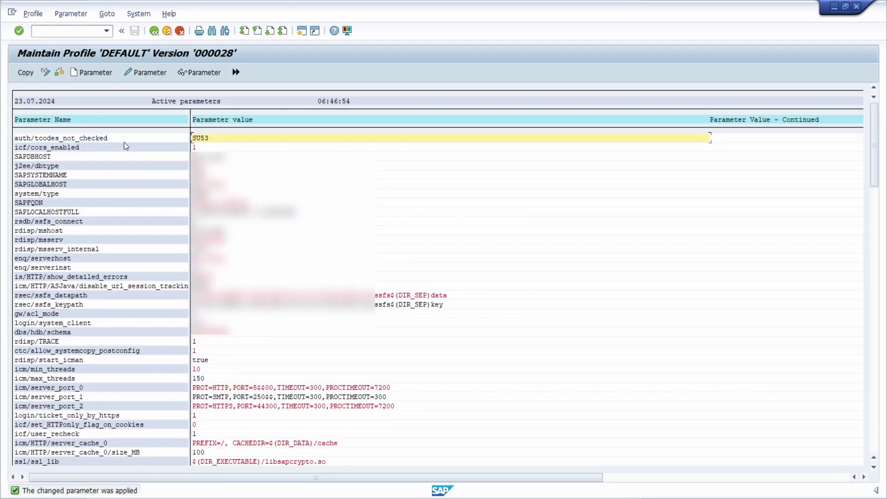